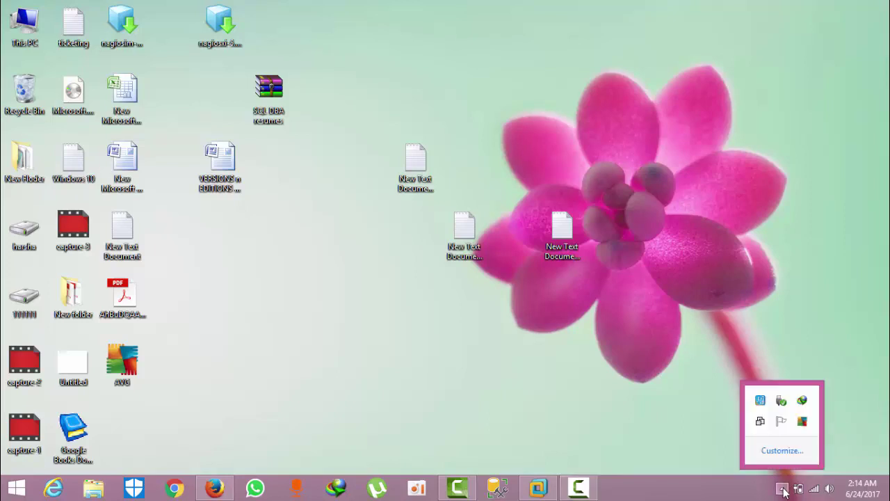
# Open AVG from the tray, view the AVG Zen device dashboard, then close it.
pyautogui.click(803, 423)
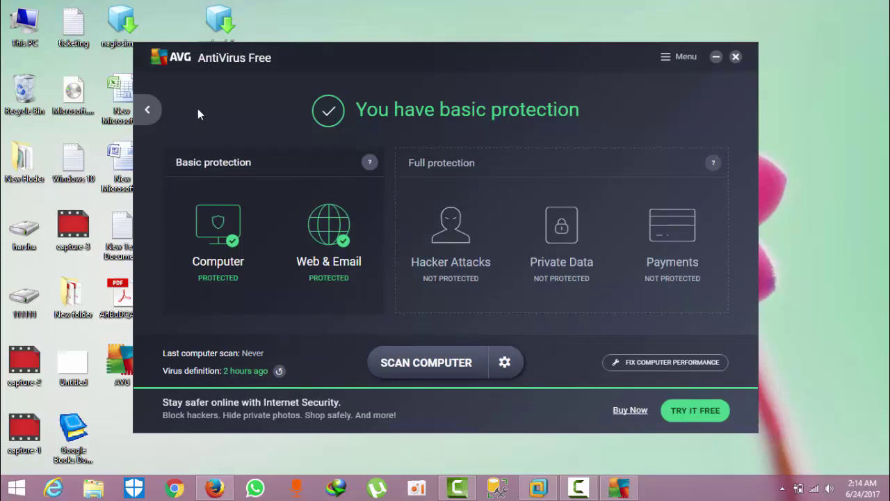
pyautogui.click(147, 109)
pyautogui.click(74, 95)
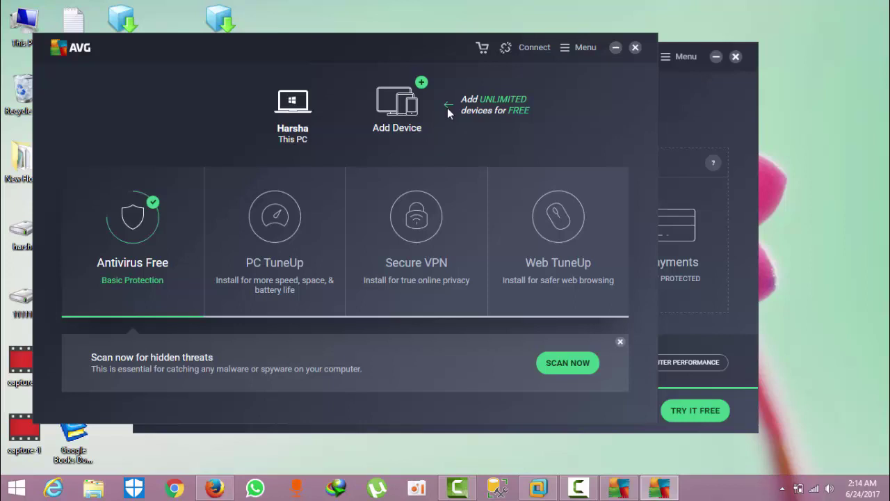
pyautogui.click(635, 48)
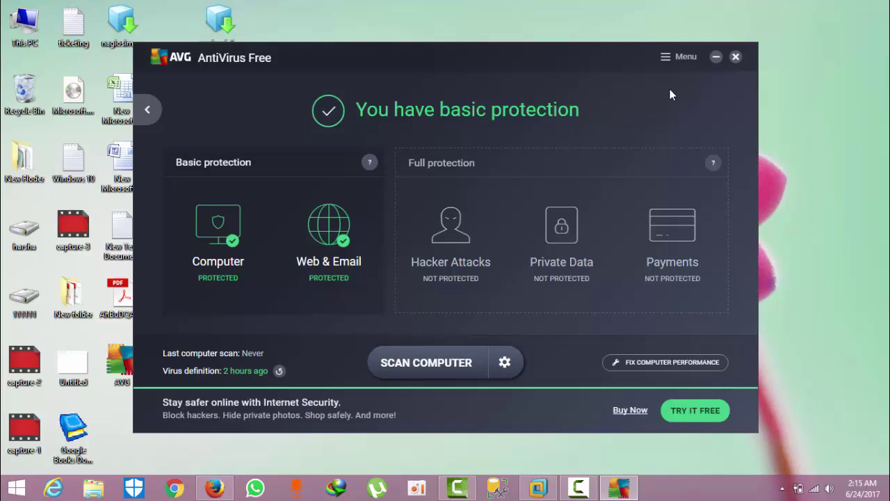
# Uncheck 'Enable AVG Self Protection module' under Settings > Troubleshooting and save with OK.
pyautogui.click(686, 63)
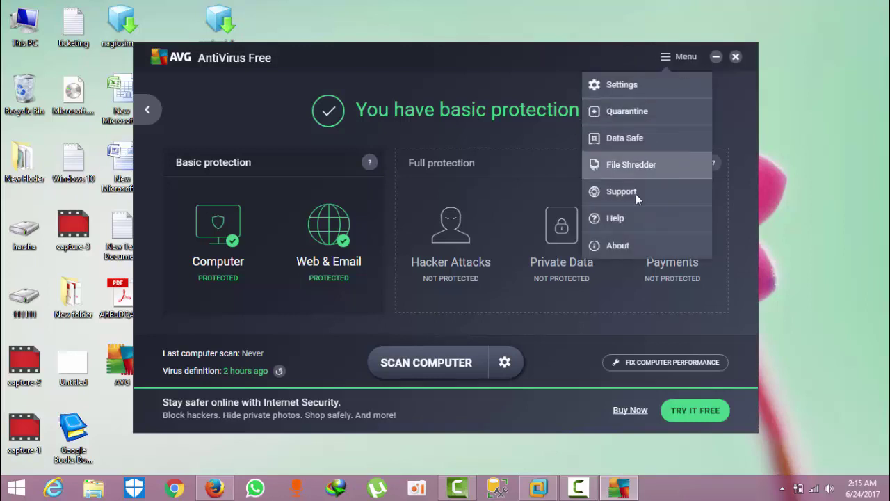
pyautogui.click(621, 79)
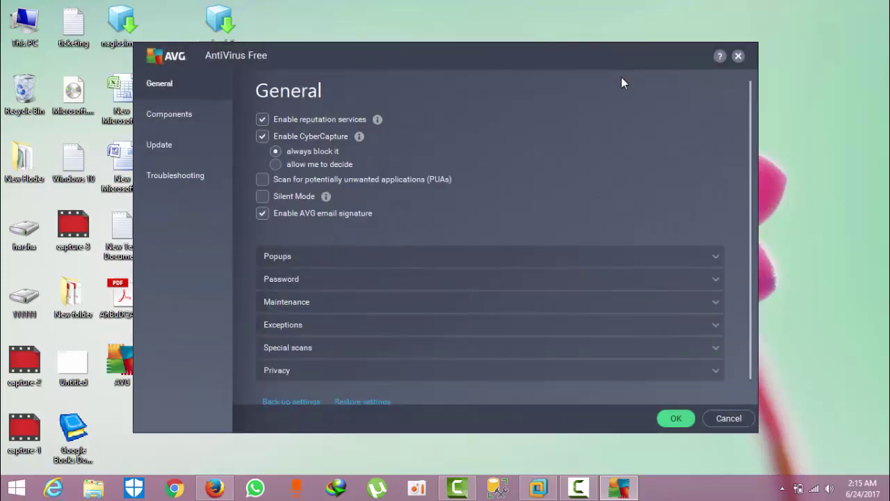
pyautogui.click(171, 178)
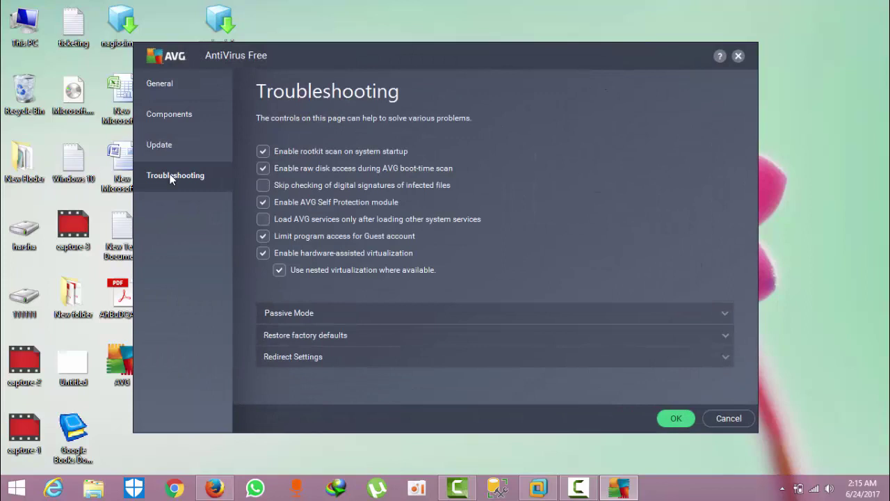
pyautogui.click(263, 203)
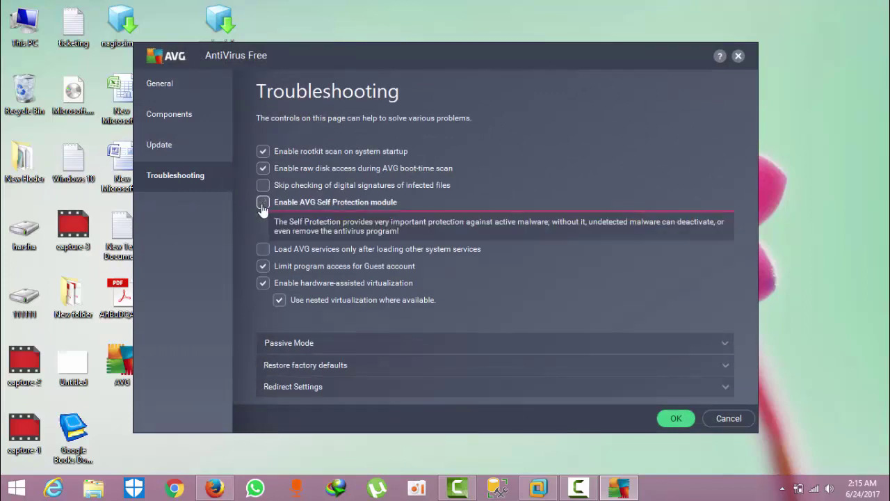
pyautogui.click(676, 419)
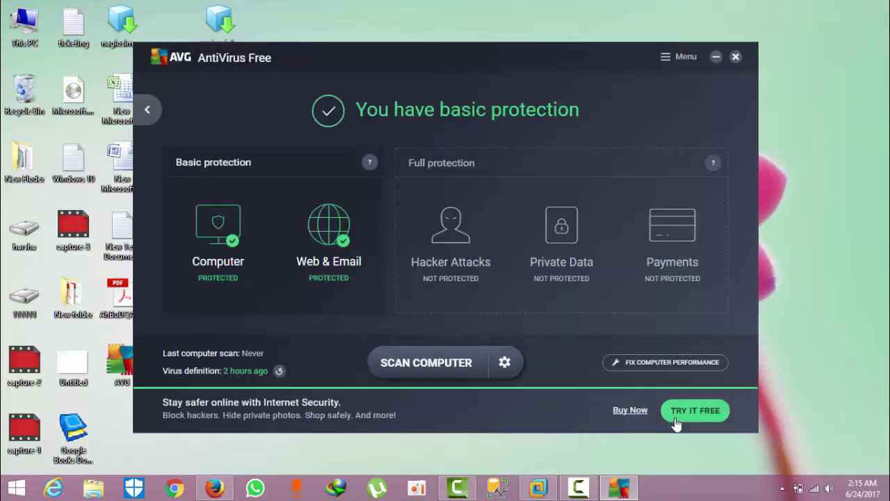
# Minimize the AVG window and refresh the desktop.
pyautogui.click(716, 63)
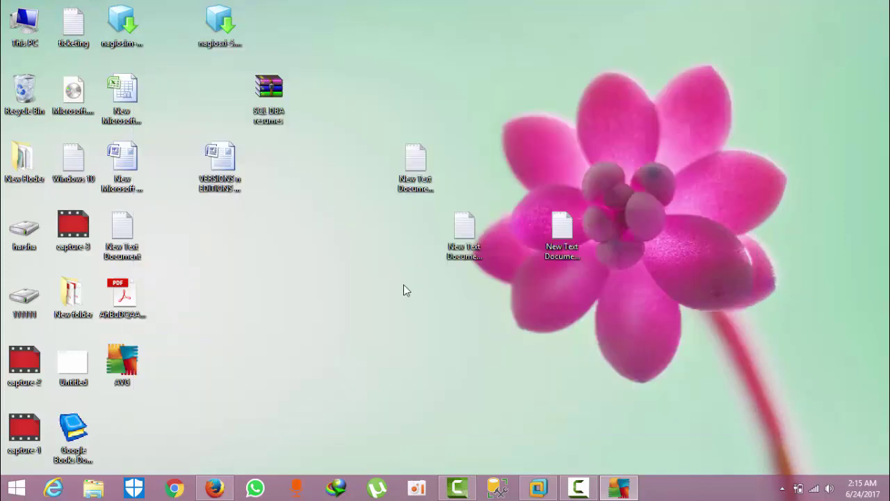
pyautogui.rightClick(656, 185)
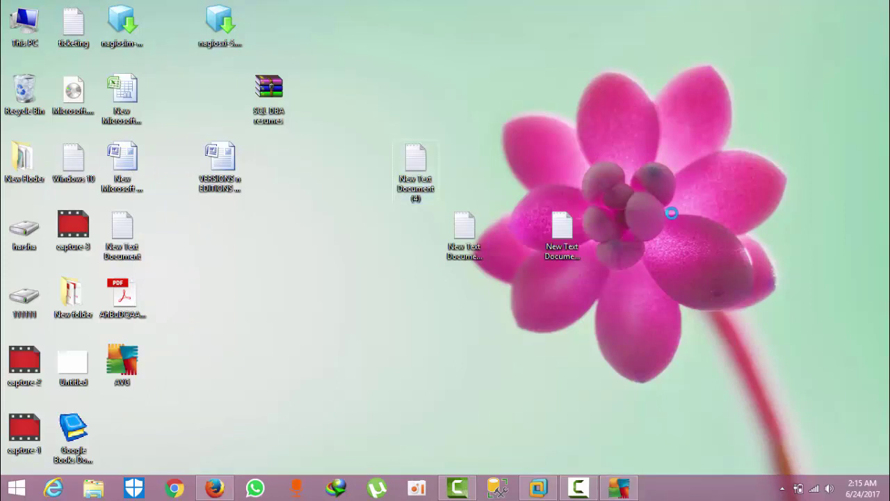
pyautogui.click(673, 222)
# Launch Registry Editor by running regedit from the Run box.
pyautogui.press('super+r')
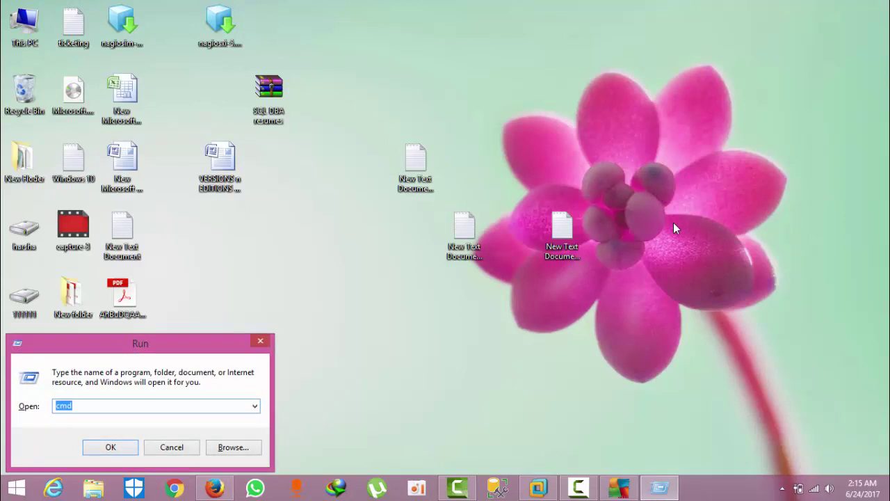
pyautogui.write('regedit')
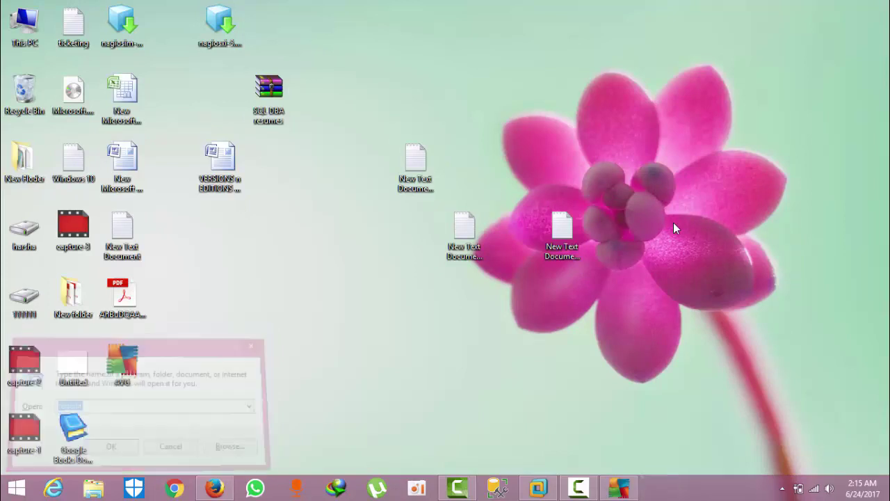
pyautogui.press('Return')
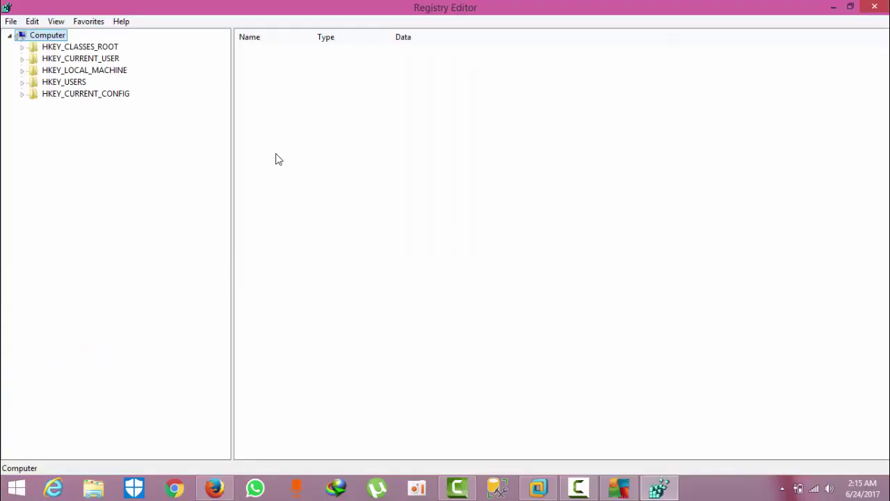
# Navigate the registry tree to HKEY_LOCAL_MACHINE\SOFTWARE\AVG.
pyautogui.press('Down')
pyautogui.press('Down')
pyautogui.press('Right')
pyautogui.press('Down')
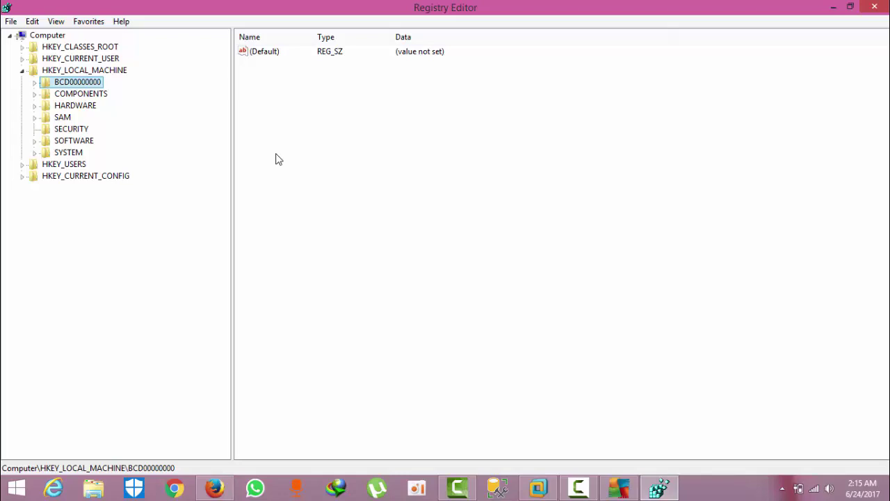
pyautogui.press('Down')
pyautogui.press('Down')
pyautogui.press('Down')
pyautogui.press('Down')
pyautogui.press('Down')
pyautogui.press('Right')
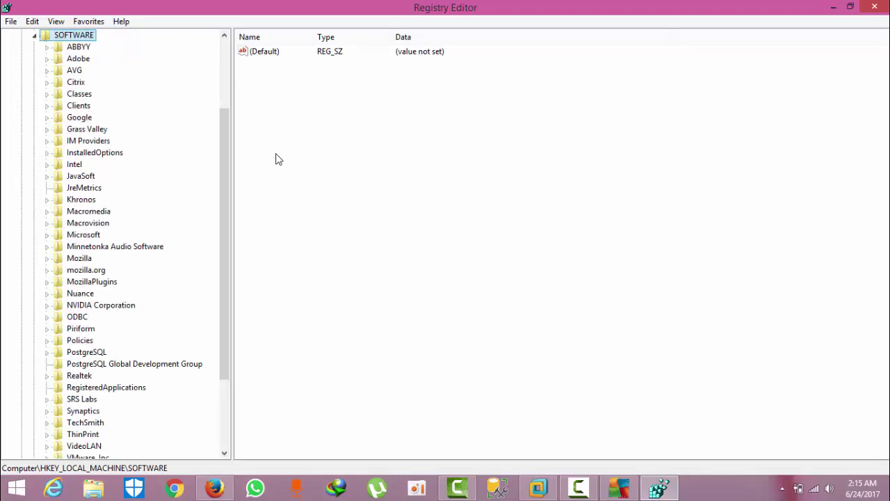
pyautogui.press('Down')
pyautogui.press('Down')
pyautogui.press('Down')
pyautogui.press('Down')
pyautogui.press('Up')
pyautogui.press('Right')
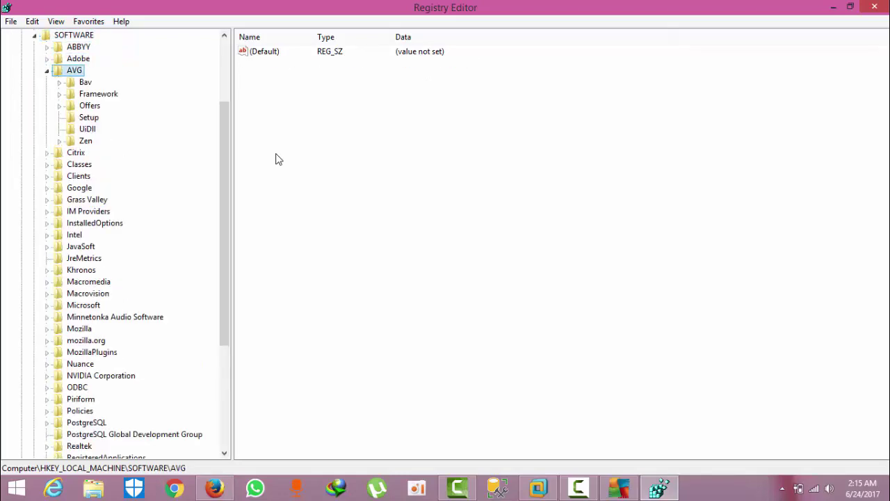
pyautogui.press('Down')
pyautogui.press('Down')
pyautogui.press('Down')
pyautogui.press('Down')
pyautogui.press('Down')
pyautogui.press('Down')
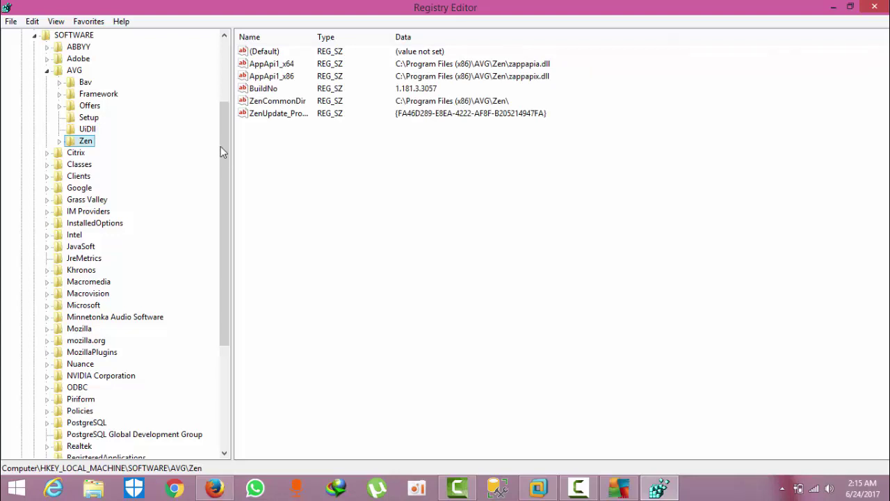
# Delete the Zen key under AVG, confirm Yes, and close Registry Editor.
pyautogui.rightClick(87, 146)
pyautogui.click(118, 202)
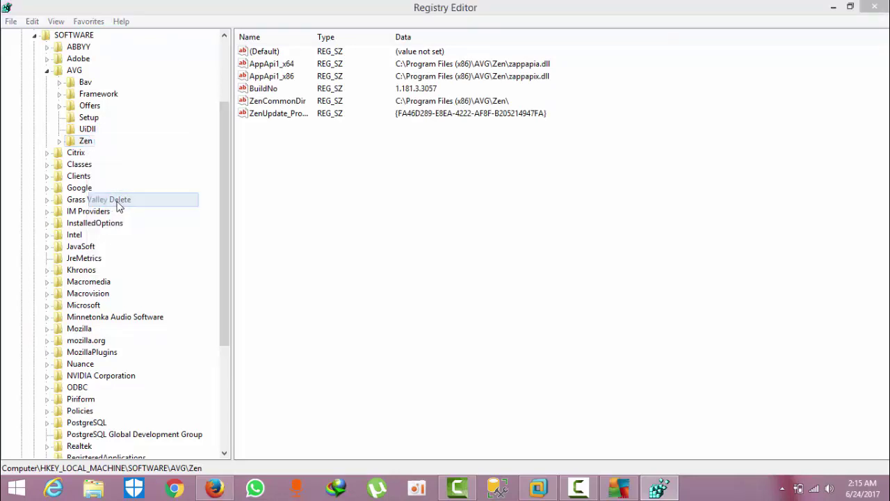
pyautogui.click(526, 244)
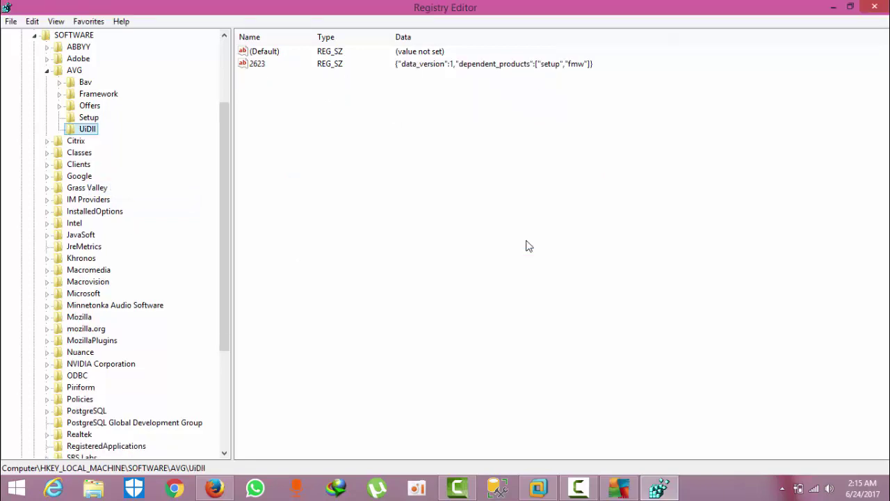
pyautogui.click(875, 7)
# Refresh the desktop, then bring up and dismiss the Start button's shutdown options.
pyautogui.rightClick(514, 173)
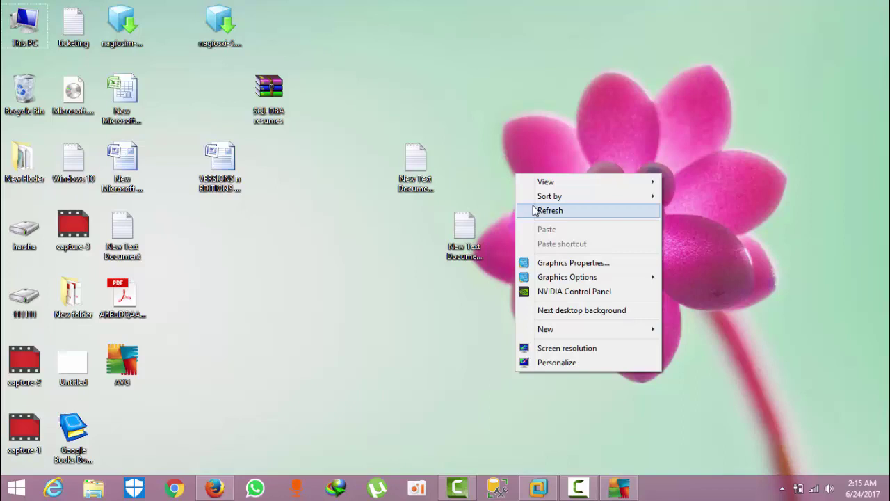
pyautogui.click(550, 210)
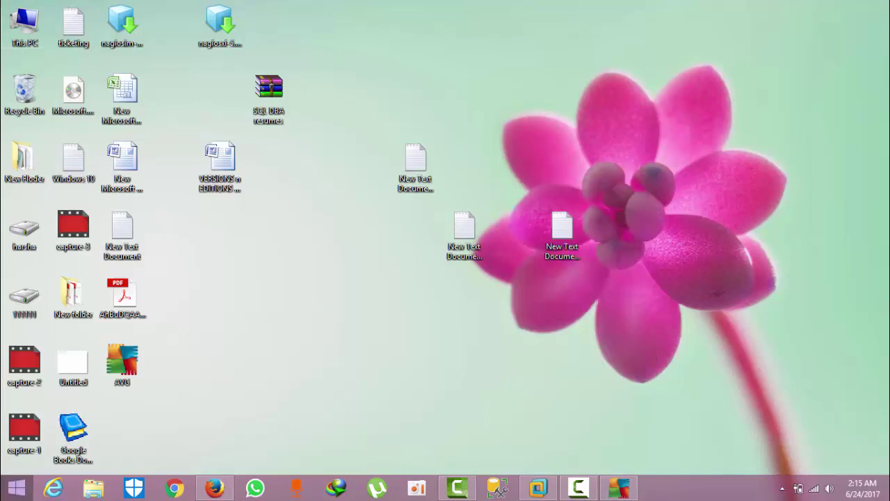
pyautogui.rightClick(17, 487)
pyautogui.moveTo(31, 476)
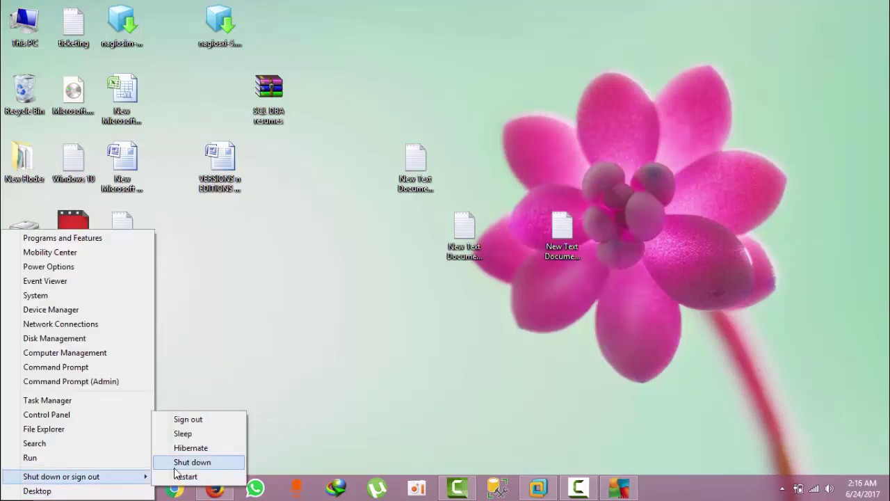
pyautogui.click(310, 377)
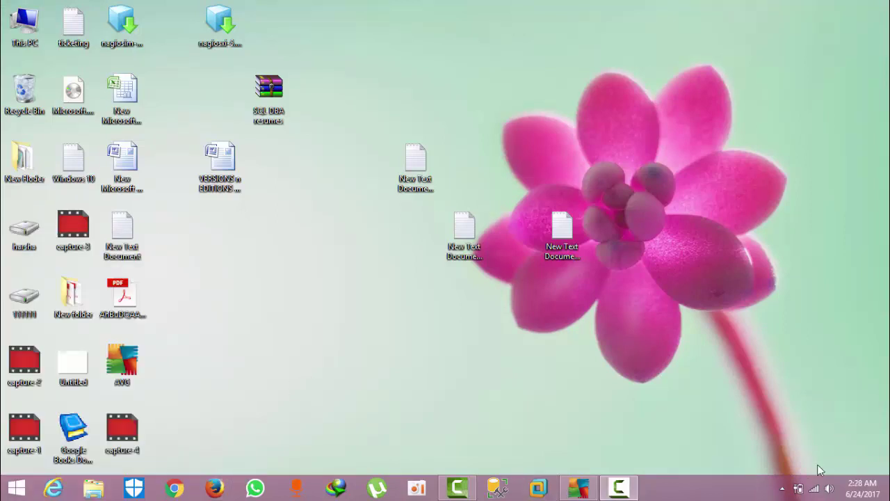
# Reopen AVG AntiVirus Free from the hidden notification-area icons and dismiss the flyout.
pyautogui.click(782, 489)
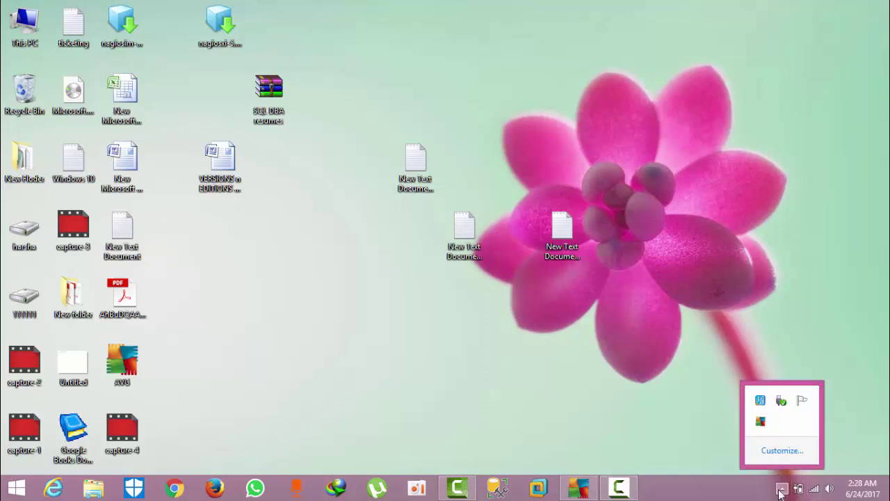
pyautogui.click(761, 421)
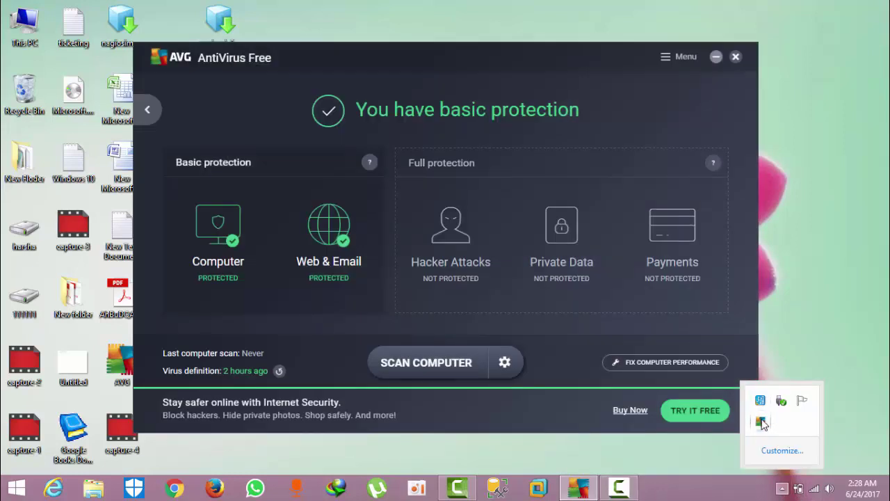
pyautogui.click(146, 109)
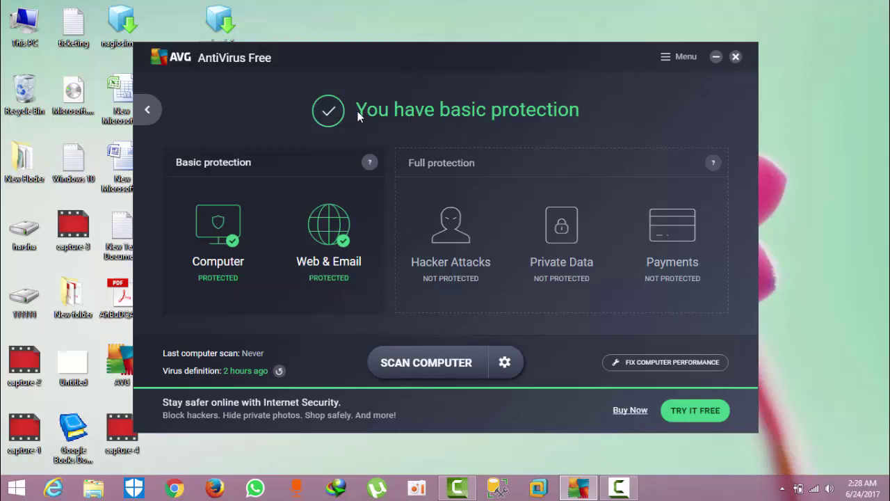
# Re-enable the AVG Self Protection module in Settings > Troubleshooting and save with OK.
pyautogui.click(683, 63)
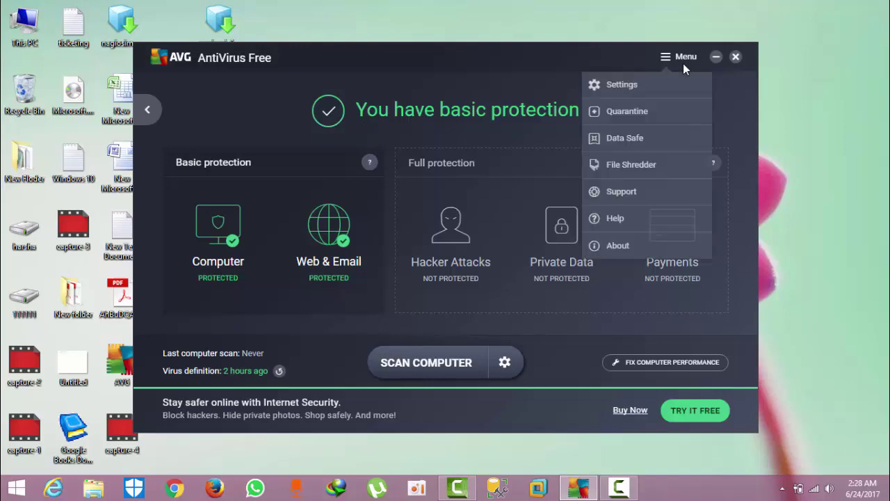
pyautogui.click(642, 91)
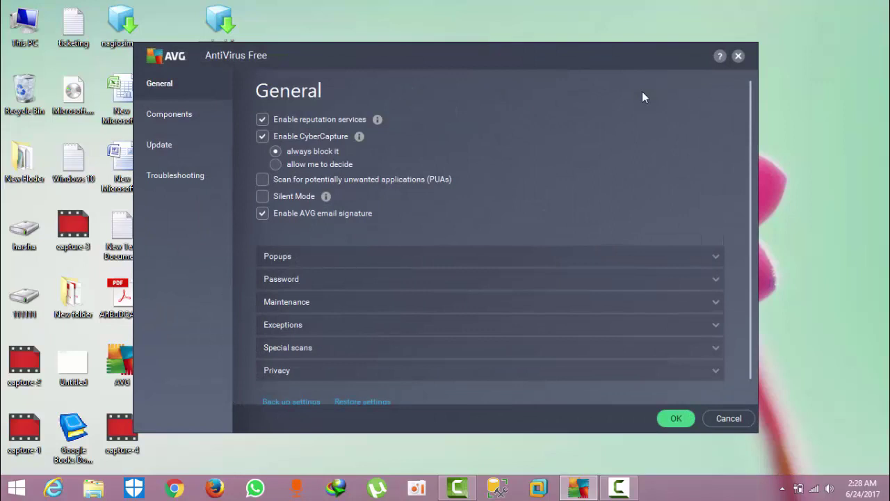
pyautogui.click(178, 190)
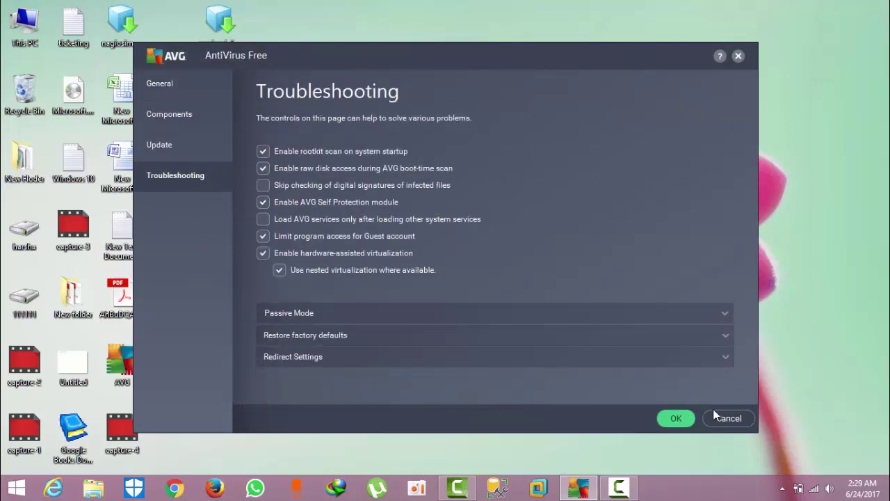
pyautogui.click(676, 419)
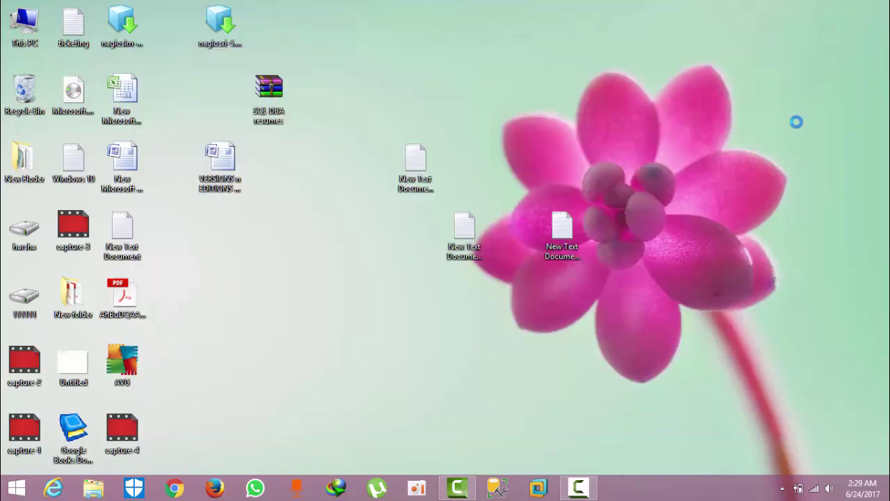
# Refresh the desktop and launch Task Manager from the taskbar.
pyautogui.rightClick(791, 113)
pyautogui.click(792, 149)
pyautogui.rightClick(676, 488)
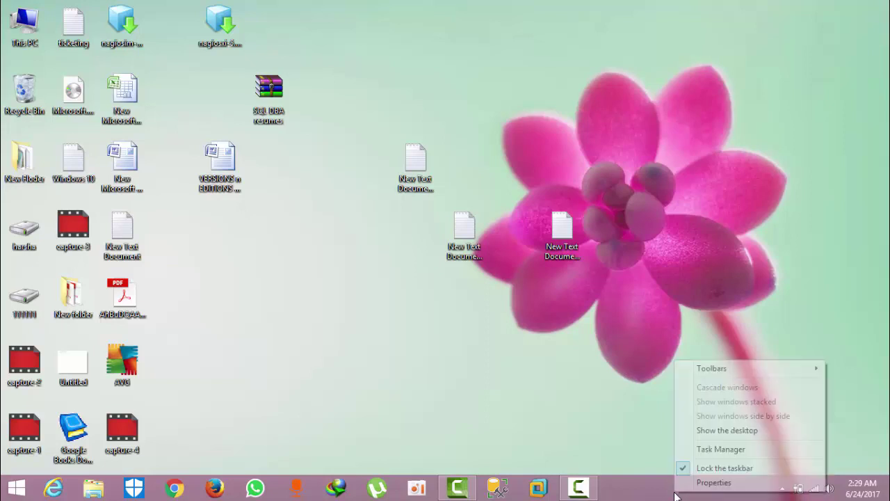
pyautogui.click(720, 450)
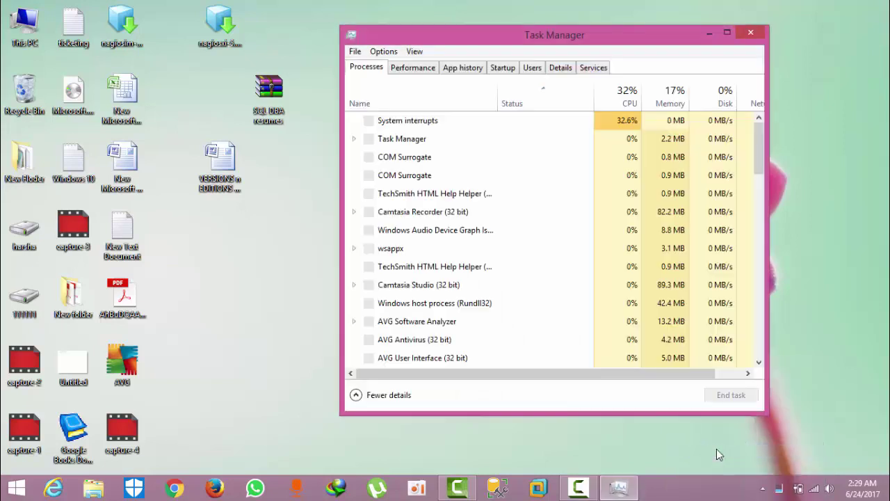
# Browse the process list down to the AVG User Interface (32 bit) process.
pyautogui.click(506, 158)
pyautogui.press('Down')
pyautogui.press('Down')
pyautogui.press('Down')
pyautogui.press('Down')
pyautogui.press('Down')
pyautogui.press('Down')
pyautogui.press('Down')
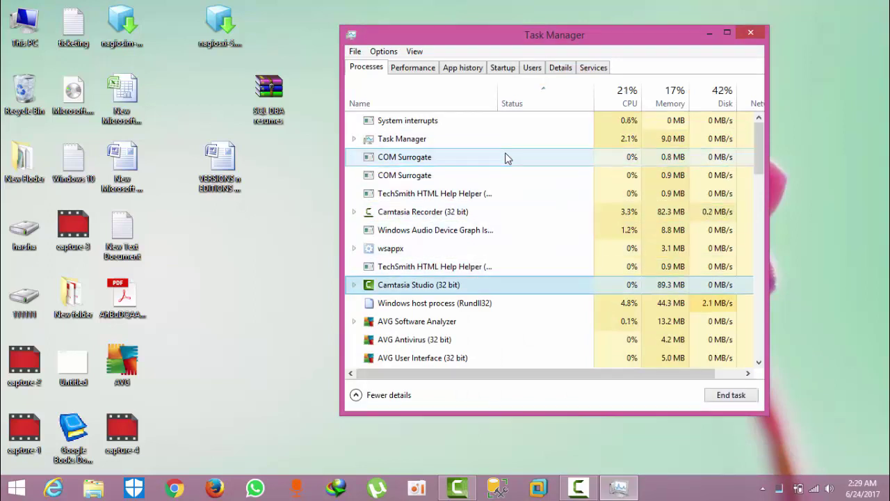
pyautogui.press('Down')
pyautogui.press('Down')
pyautogui.press('Down')
pyautogui.press('Up')
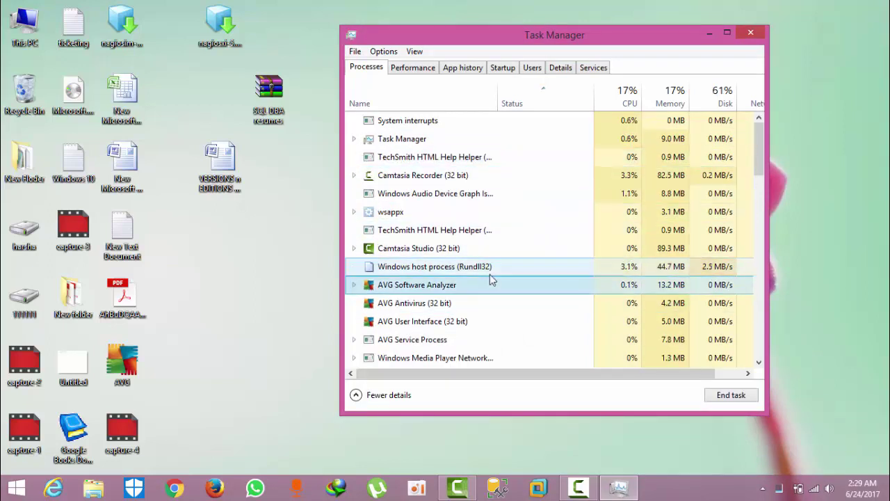
pyautogui.click(448, 325)
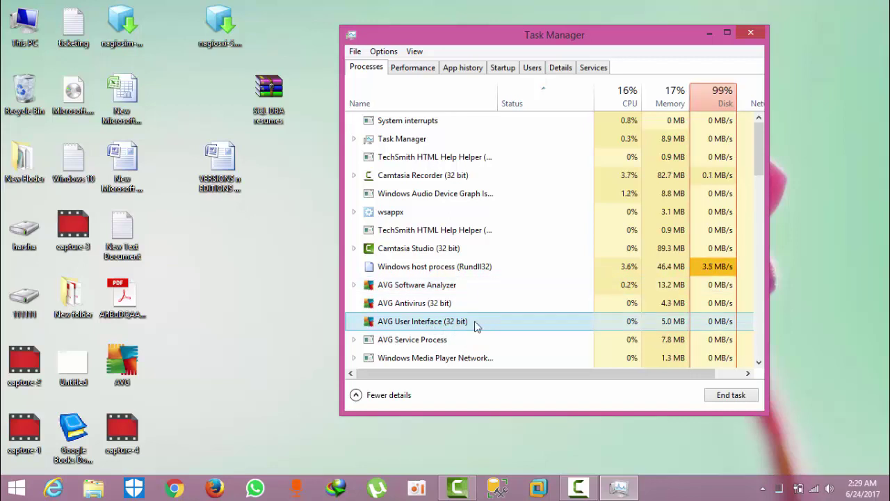
# Relaunch AVG from the tray and minimize Task Manager.
pyautogui.click(762, 489)
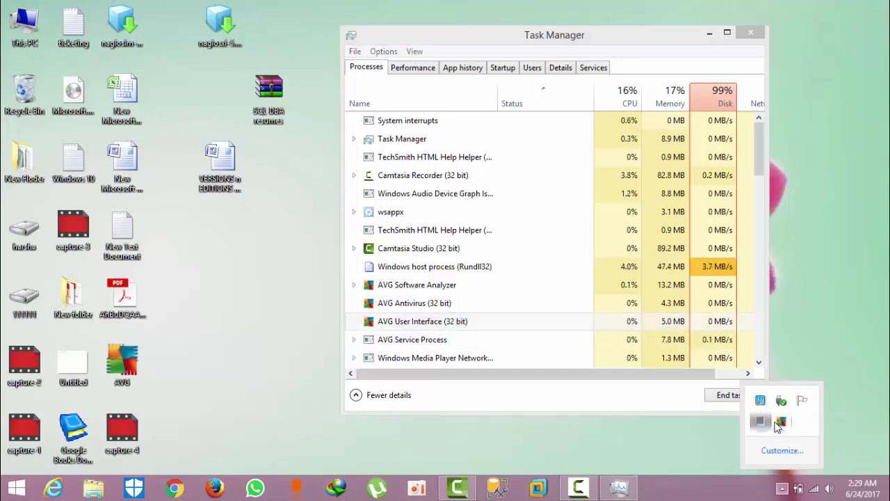
pyautogui.click(780, 421)
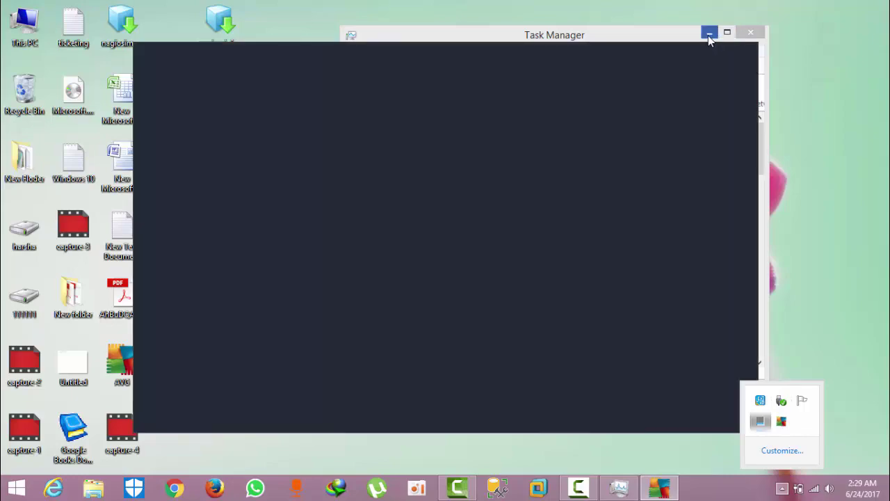
pyautogui.click(708, 35)
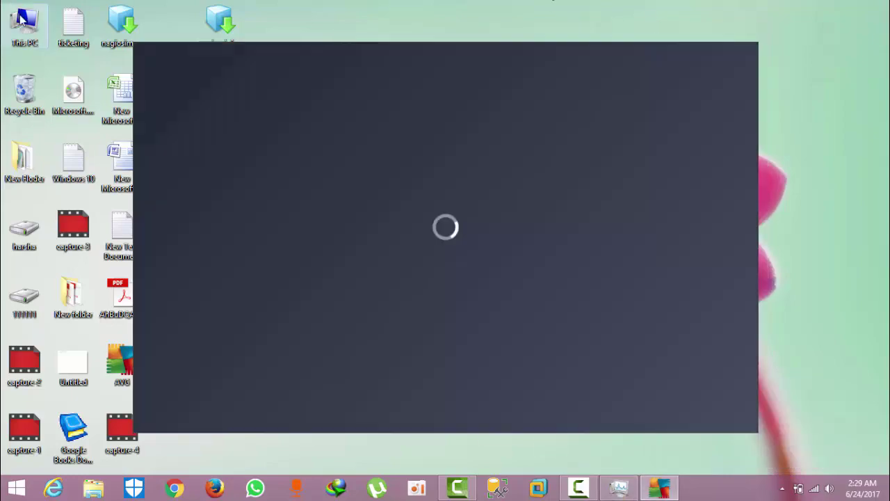
# Open Programs and Features from This PC and select AVG Protection.
pyautogui.doubleClick(21, 18)
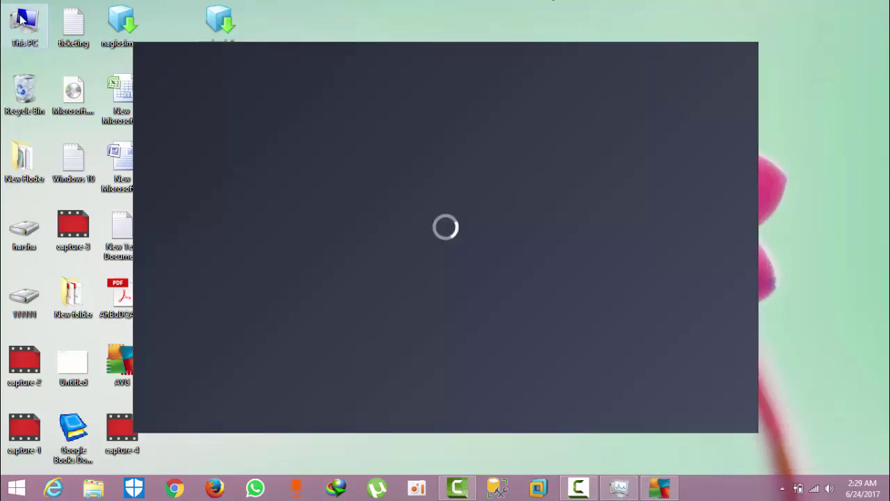
pyautogui.click(74, 25)
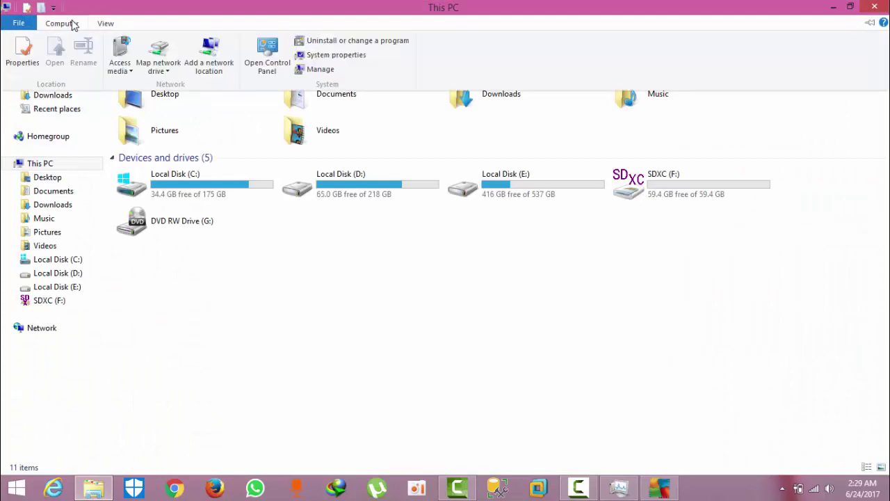
pyautogui.click(365, 39)
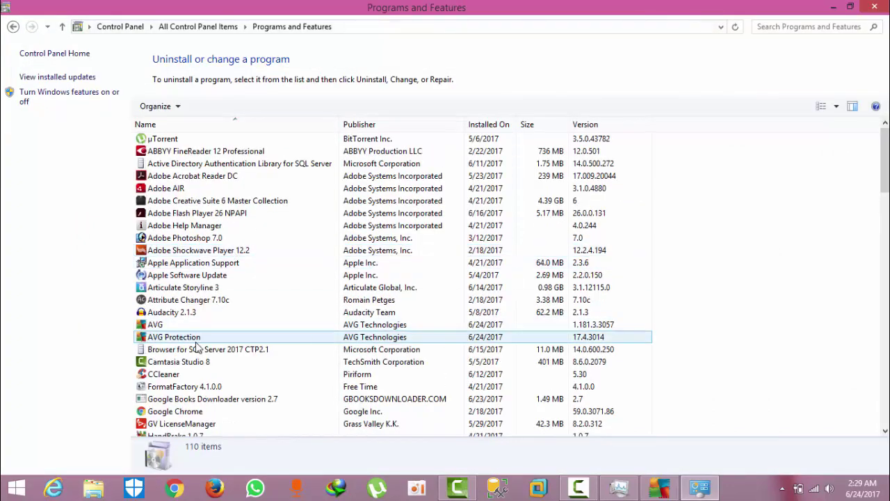
pyautogui.click(198, 339)
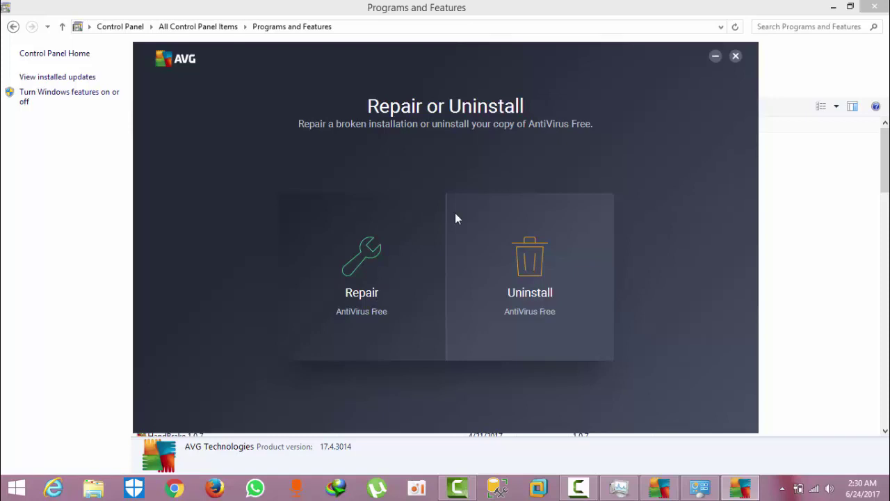
# Cancel AVG's repair-or-uninstall window and minimize the remaining windows to the desktop.
pyautogui.click(735, 56)
pyautogui.click(403, 264)
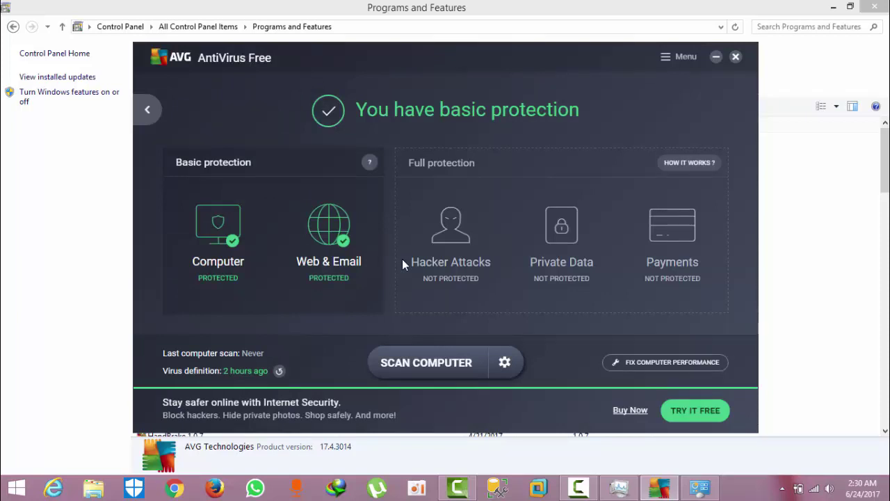
pyautogui.click(714, 58)
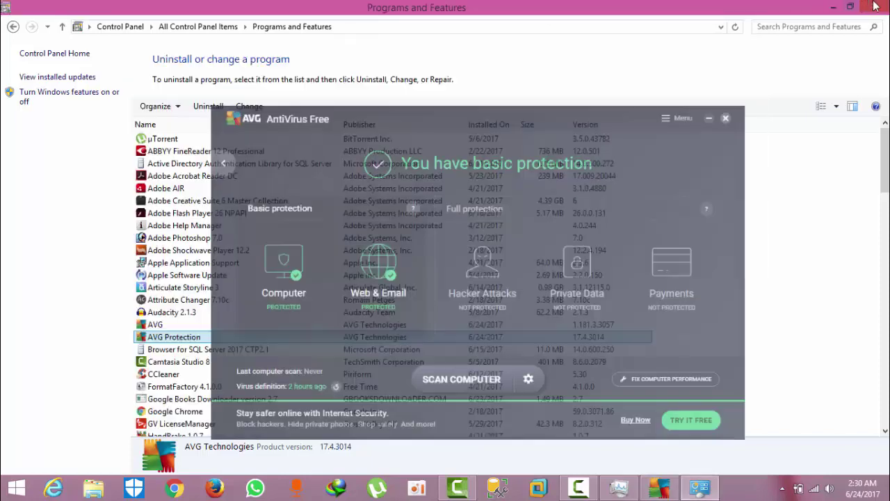
pyautogui.click(832, 9)
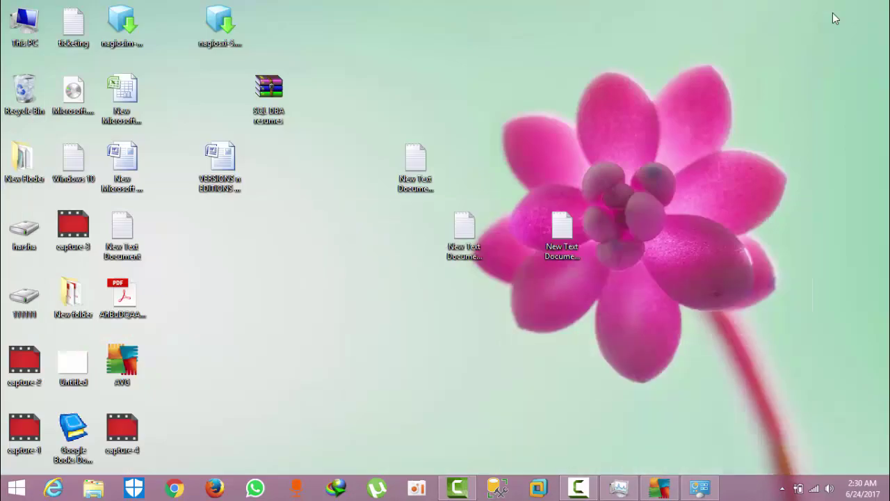